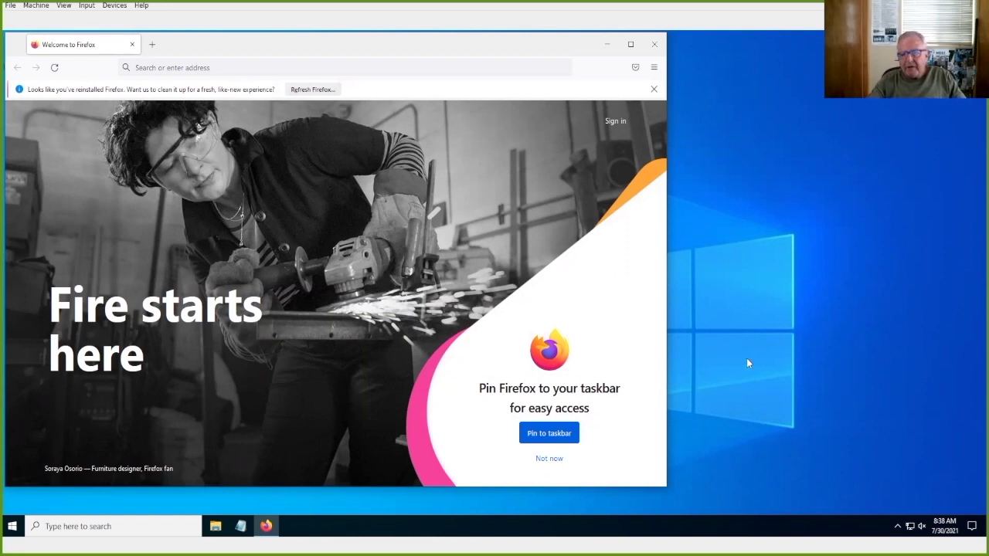
Dismiss the Refresh Firefox notice on the Welcome to Firefox page.
left_click(652, 89)
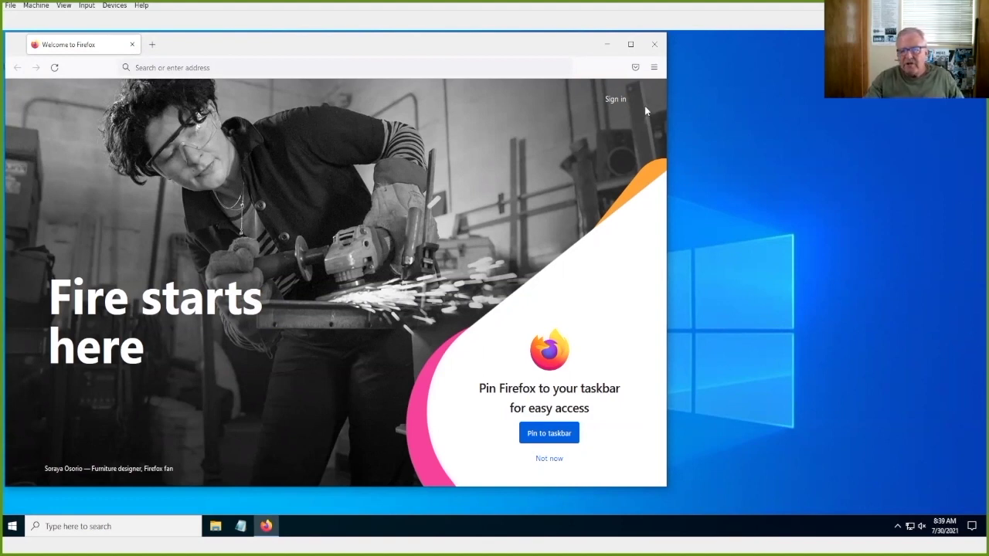
Start Firefox account sign-in from the ≡ menu and submit the account e-mail address.
left_click(654, 68)
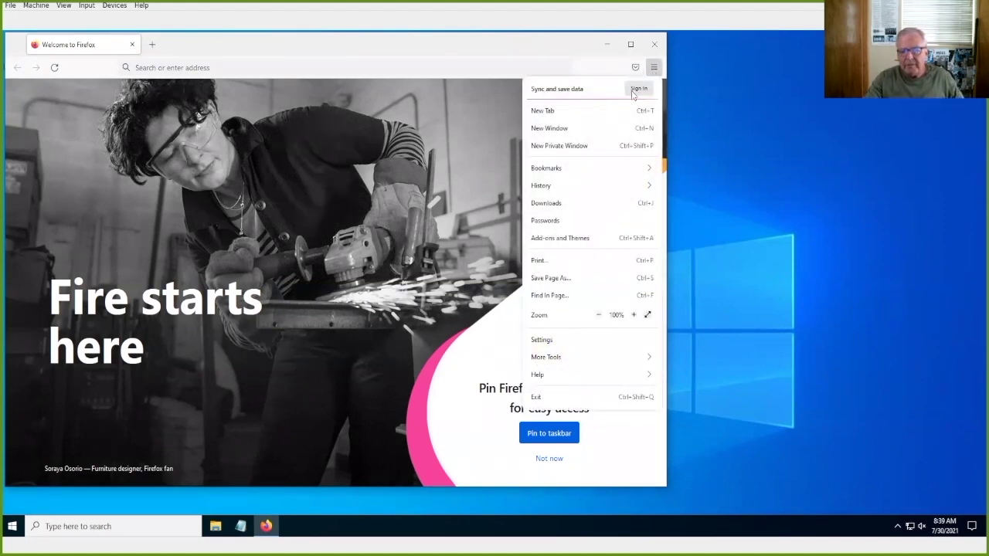
left_click(638, 89)
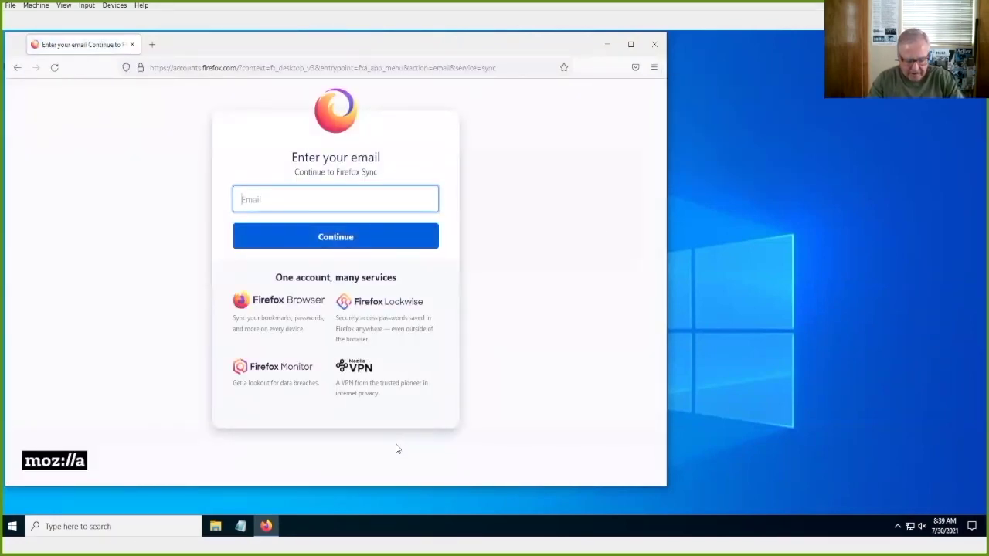
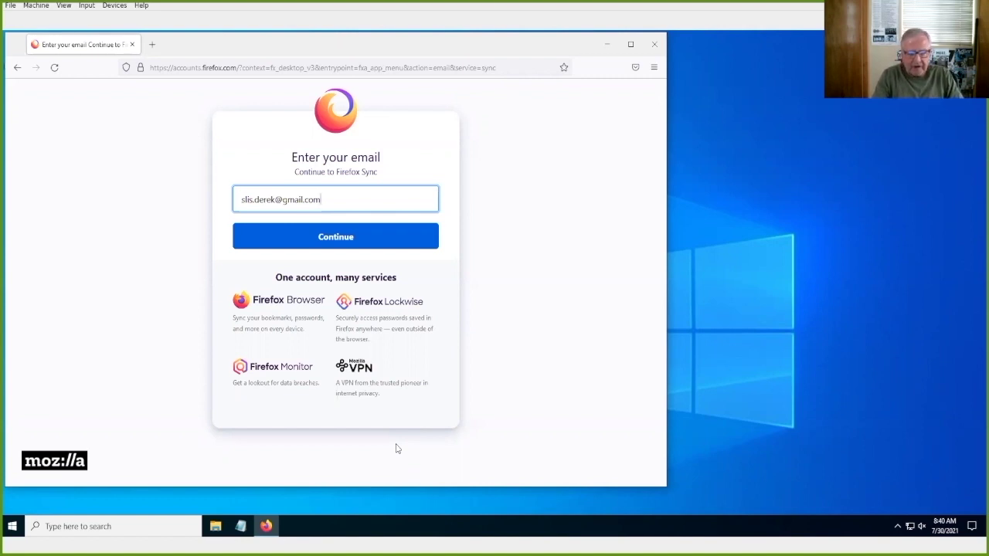
key("Return")
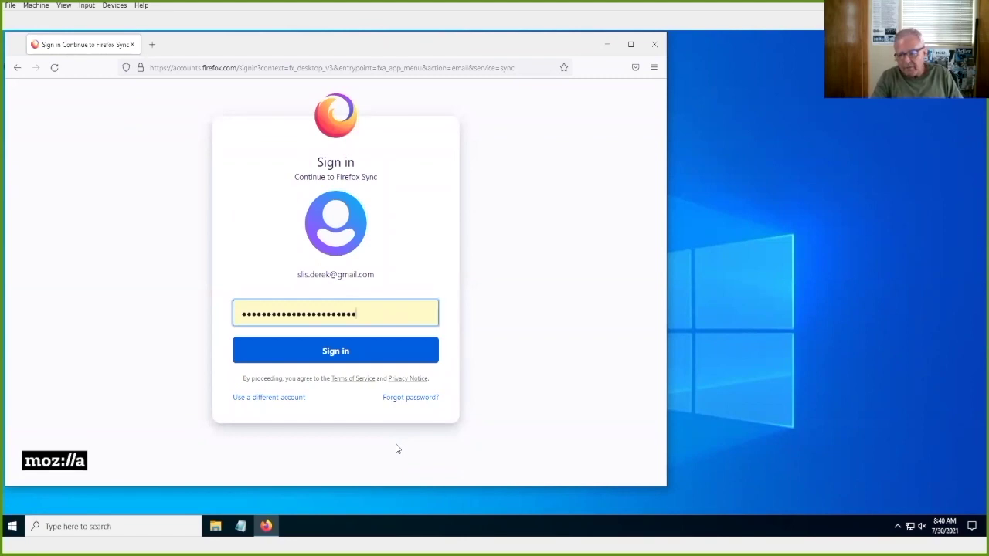
Sign in with the autofilled password and submit the 6-digit security code.
key("Return")
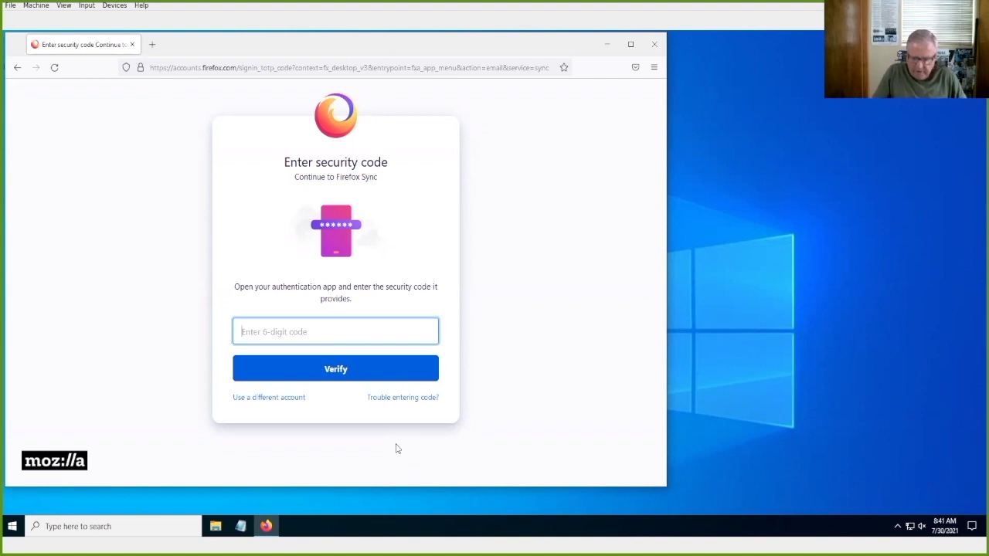
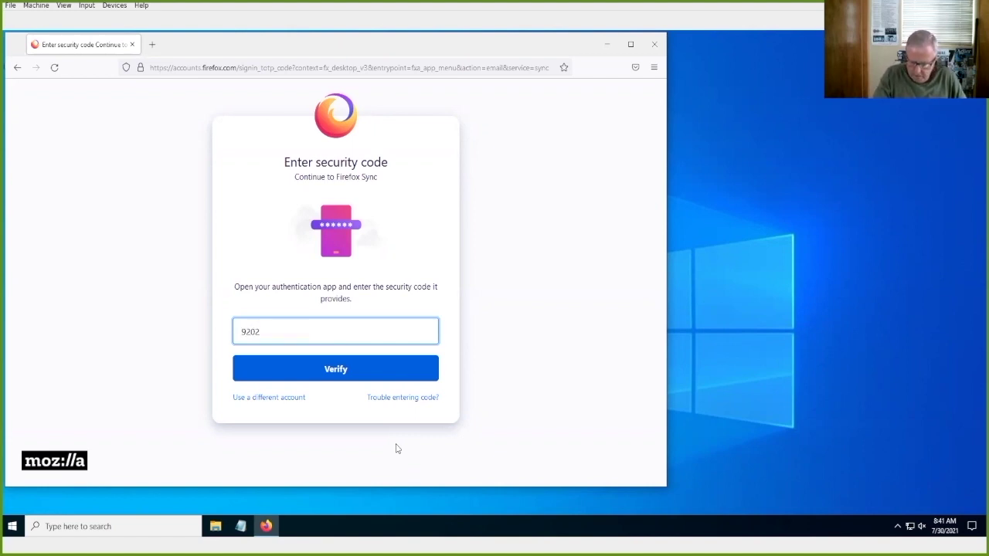
key("Return")
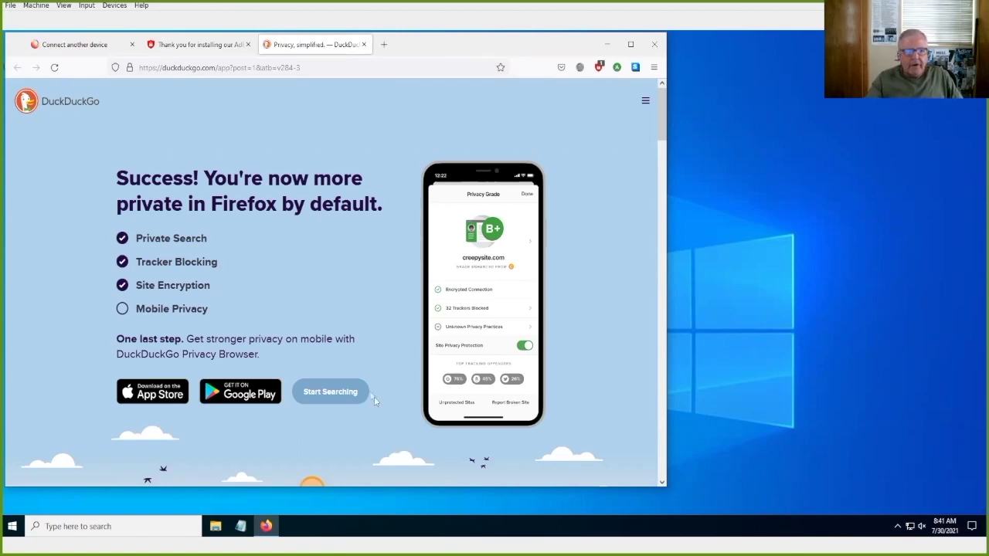
Close the DuckDuckGo, adblocker and Connect another device tabs, leaving a single New Tab.
left_click(363, 45)
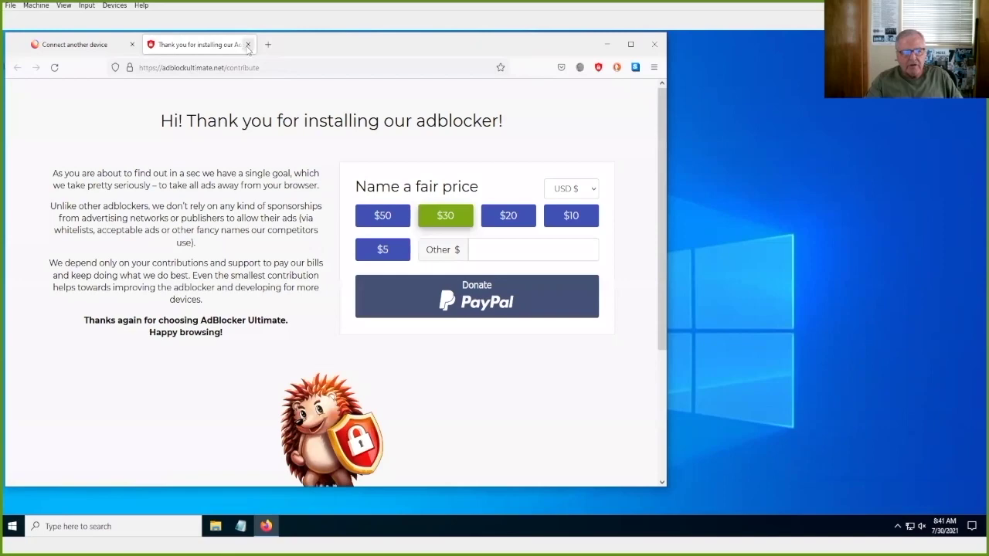
left_click(248, 44)
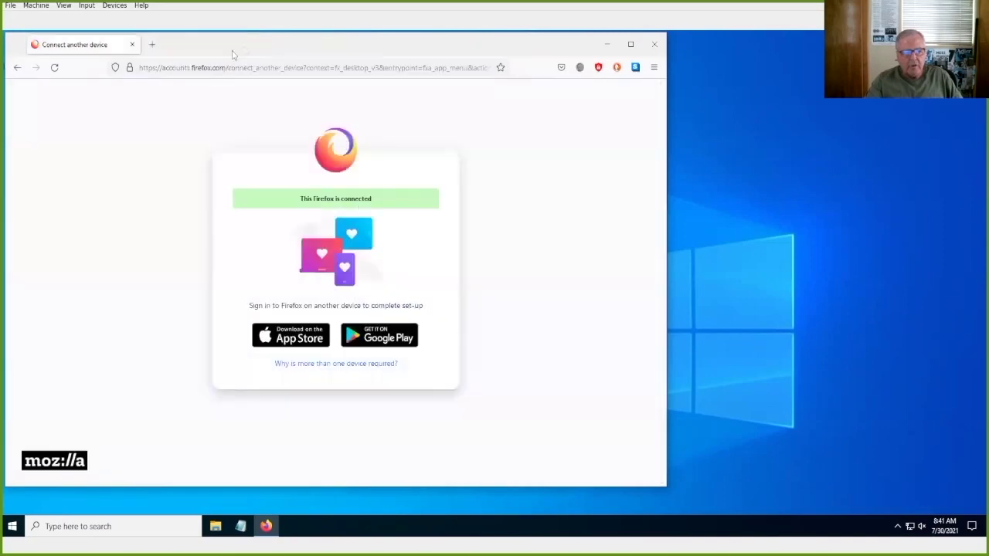
left_click(150, 44)
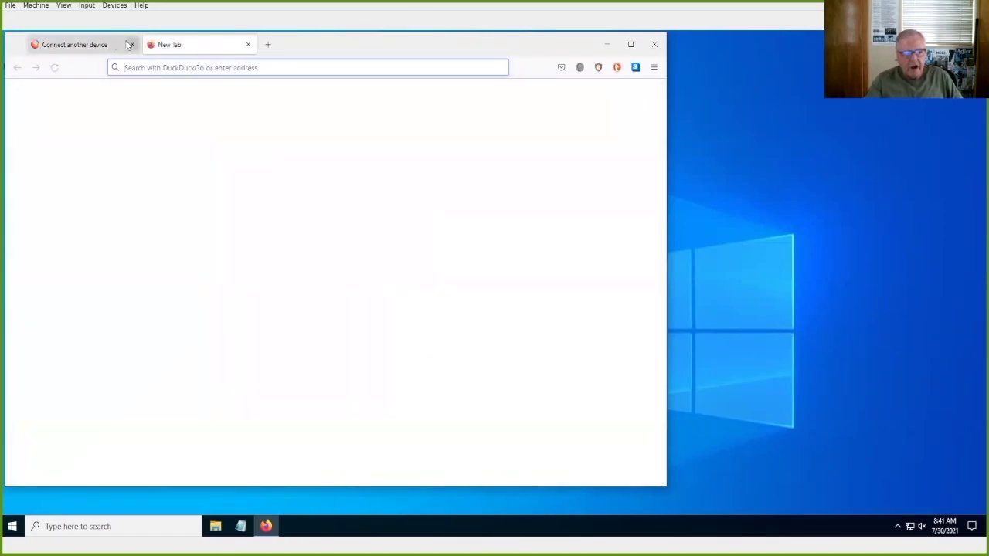
left_click(131, 44)
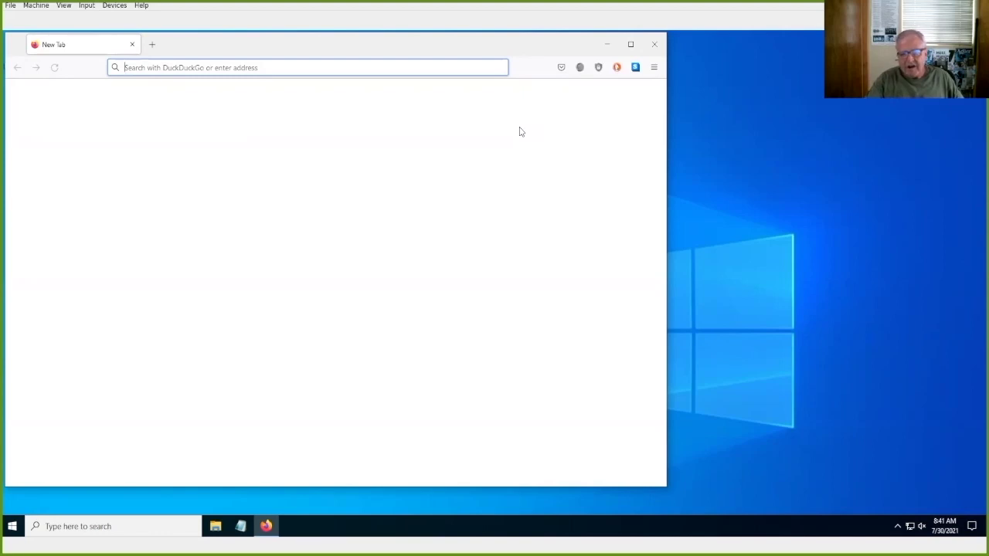
Customize the toolbar: add Home and Sidebars, remove Search and Pocket, place Downloads beside Home.
right_click(531, 75)
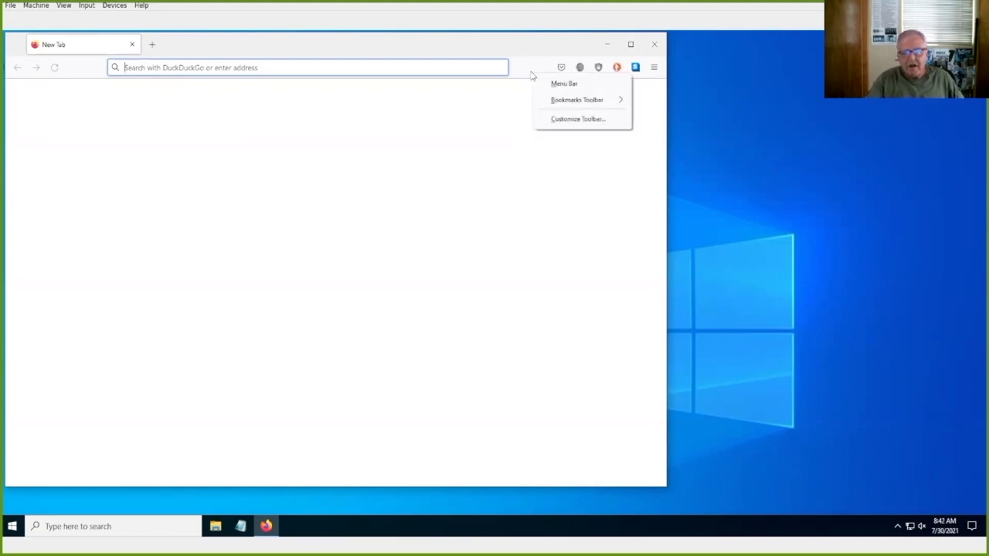
left_click(549, 120)
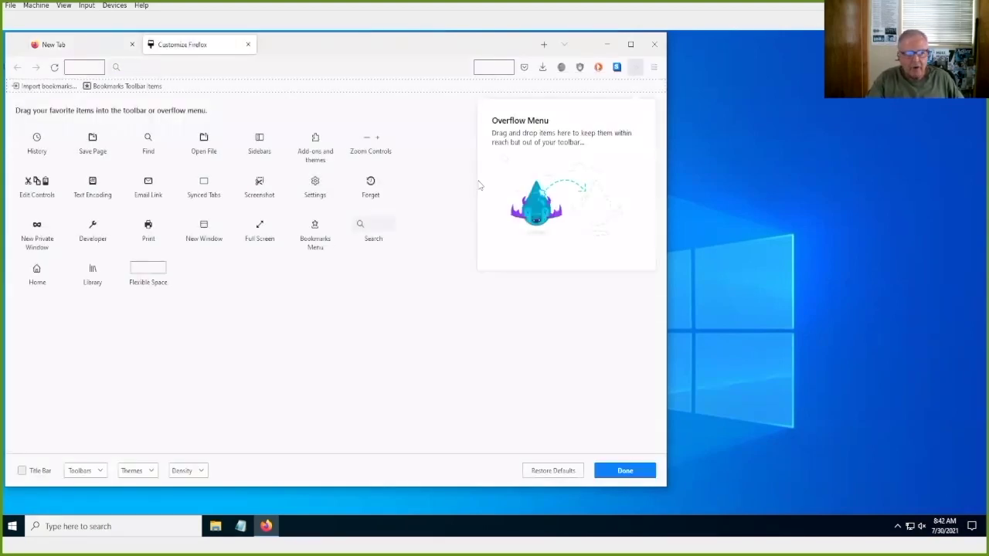
left_click_drag(35, 275, 167, 280)
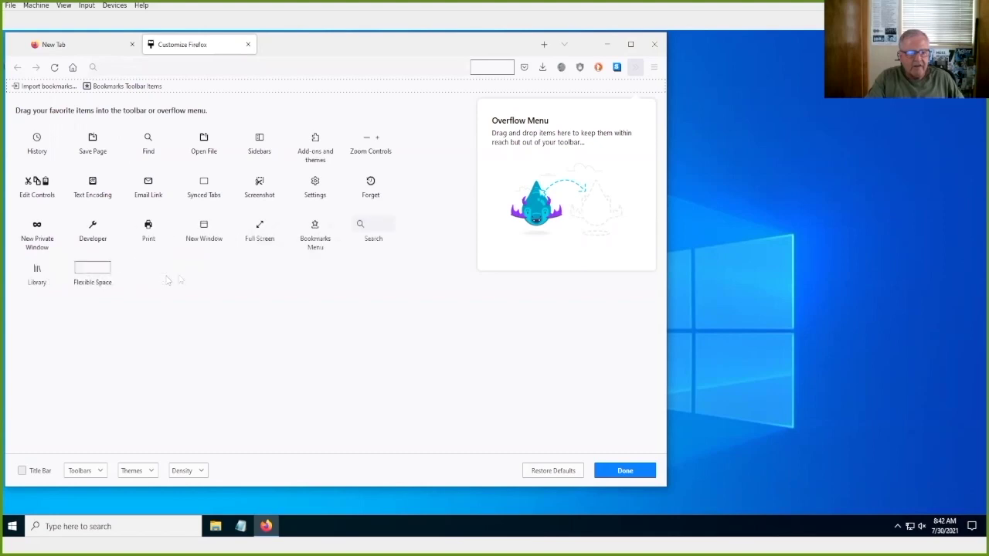
left_click_drag(484, 69, 398, 186)
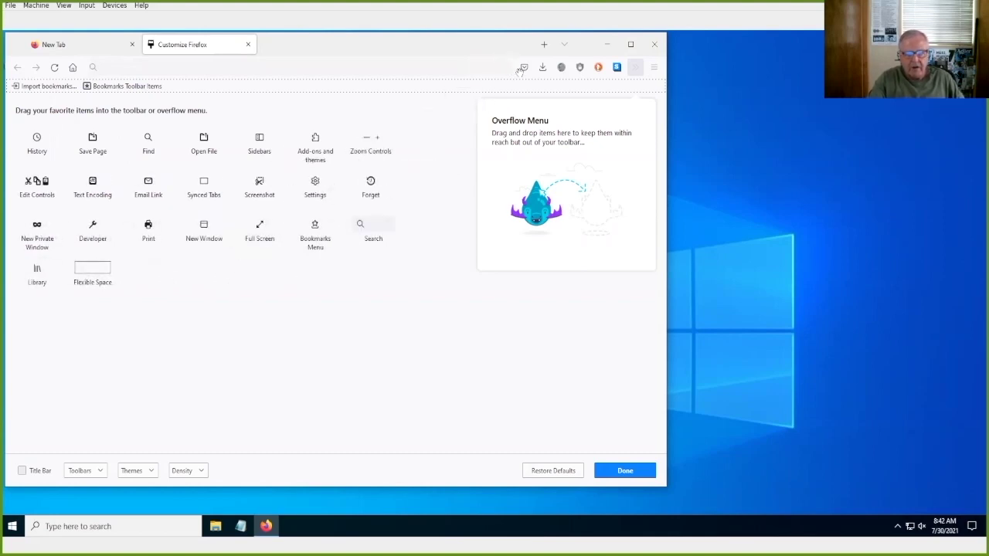
left_click_drag(524, 68, 334, 279)
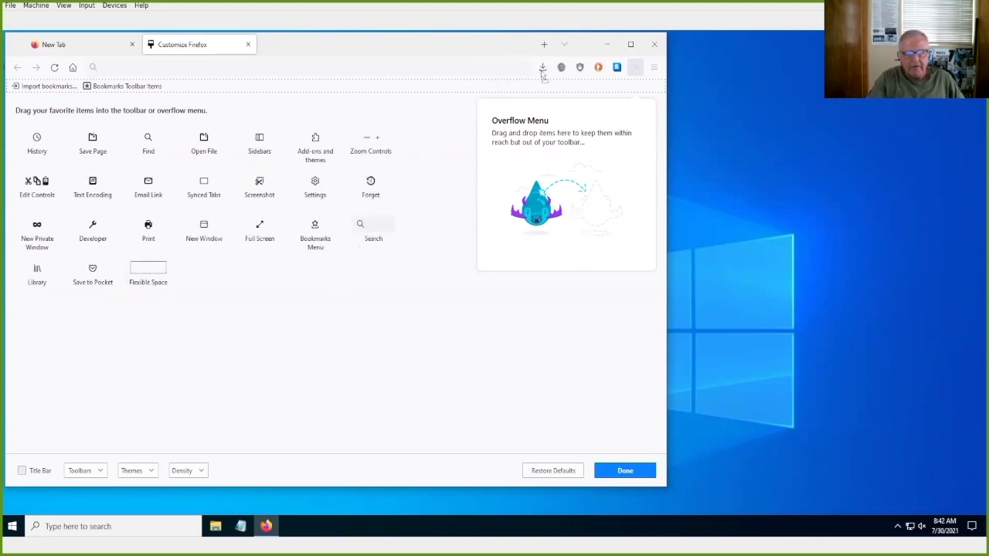
left_click_drag(543, 68, 80, 65)
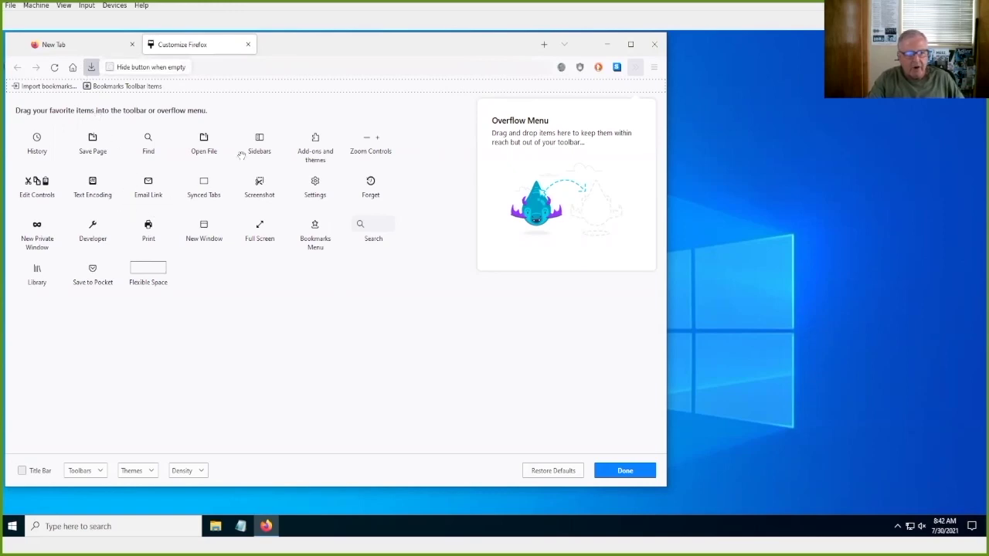
left_click_drag(259, 142, 79, 69)
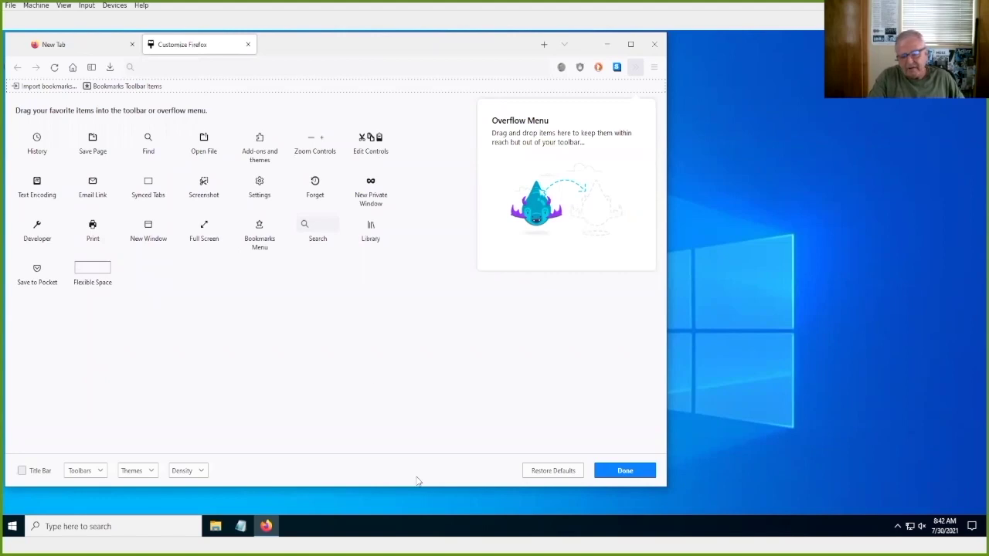
left_click(612, 472)
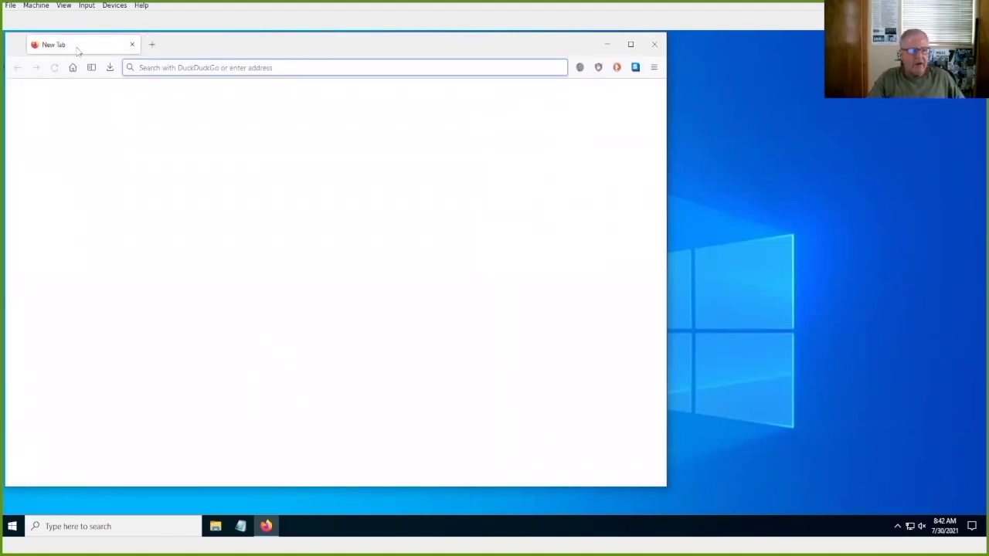
Open the GSS End User bookmark from the sidebar's Bookmarks Menu > gss folder in a new tab.
left_click(91, 67)
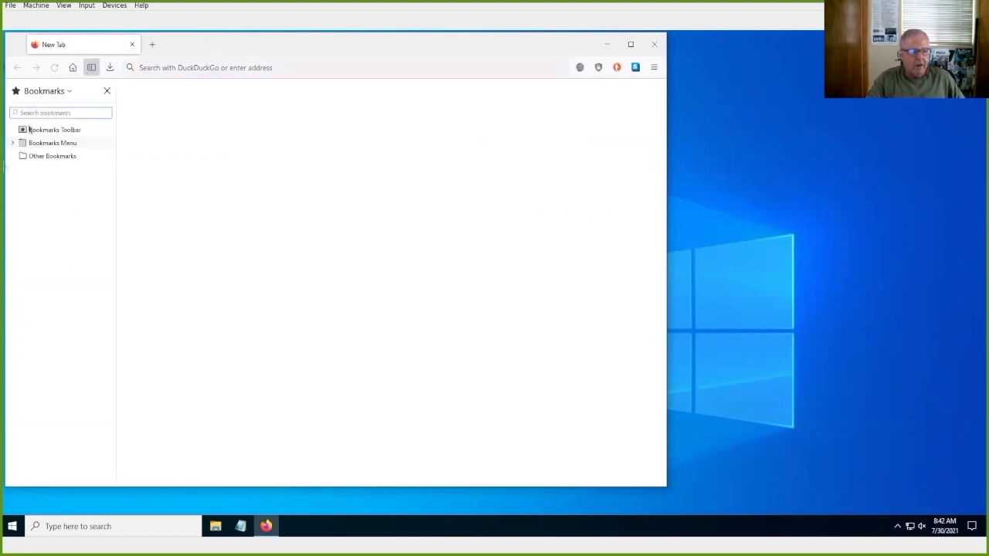
left_click(12, 142)
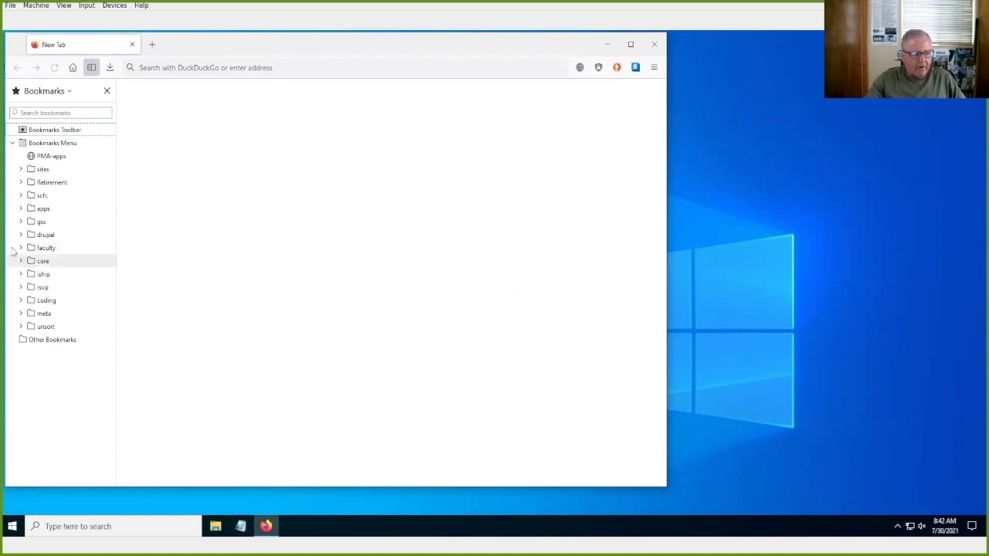
left_click(21, 222)
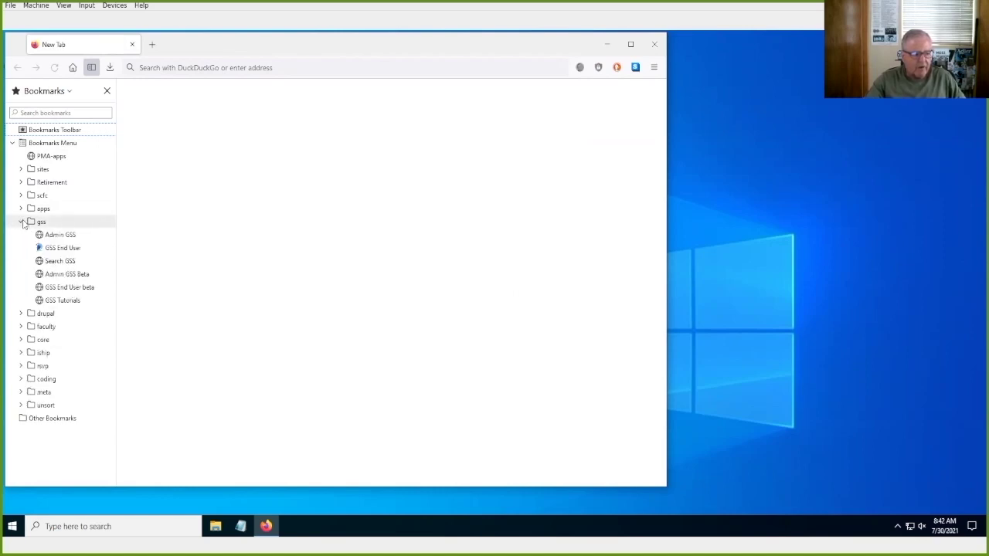
right_click(56, 250)
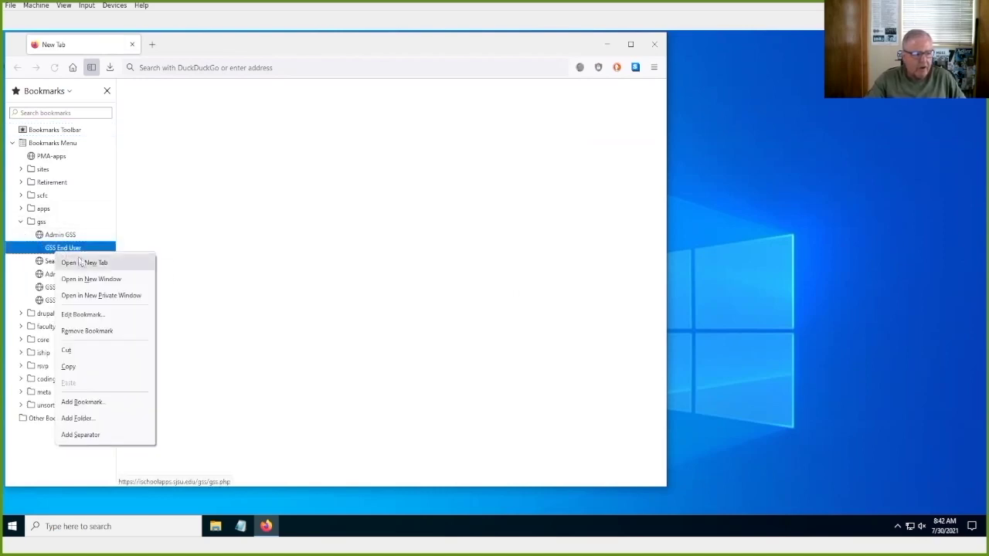
left_click(85, 263)
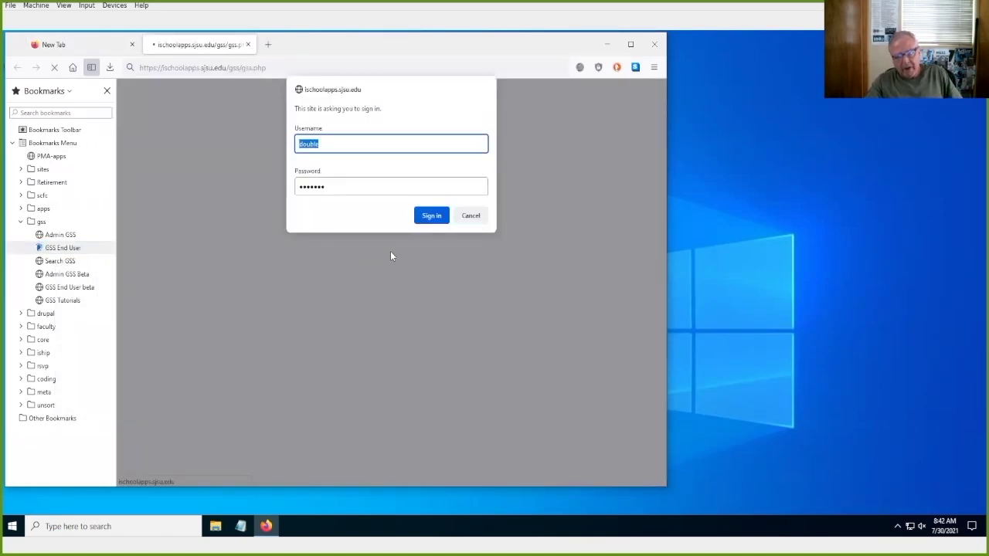
Log in to the GSS Portal using the saved login.
left_click(434, 216)
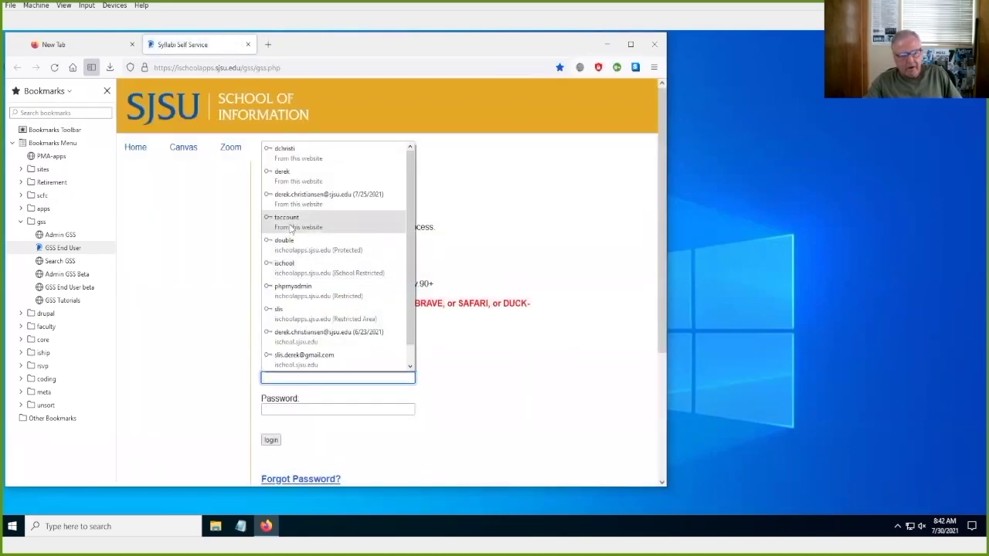
left_click(290, 232)
left_click(270, 441)
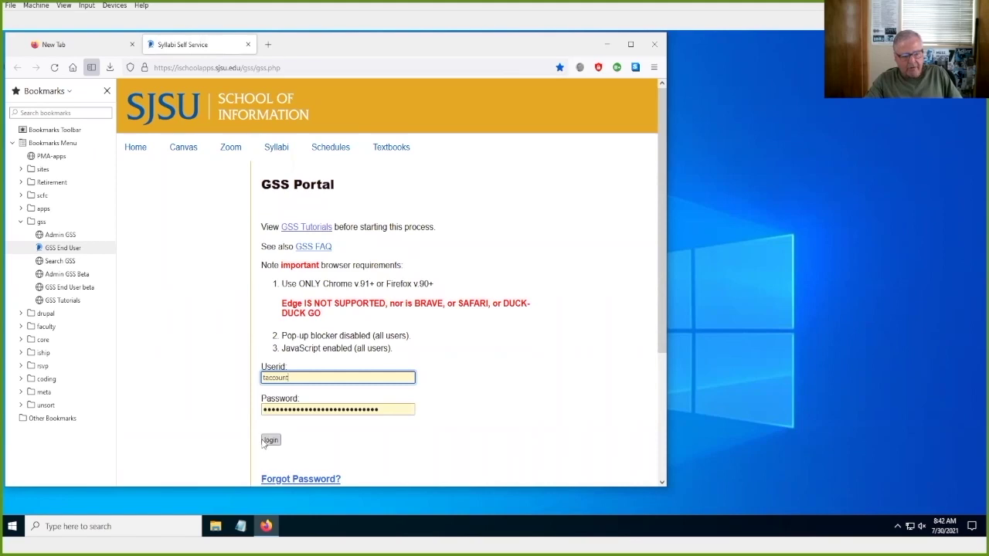